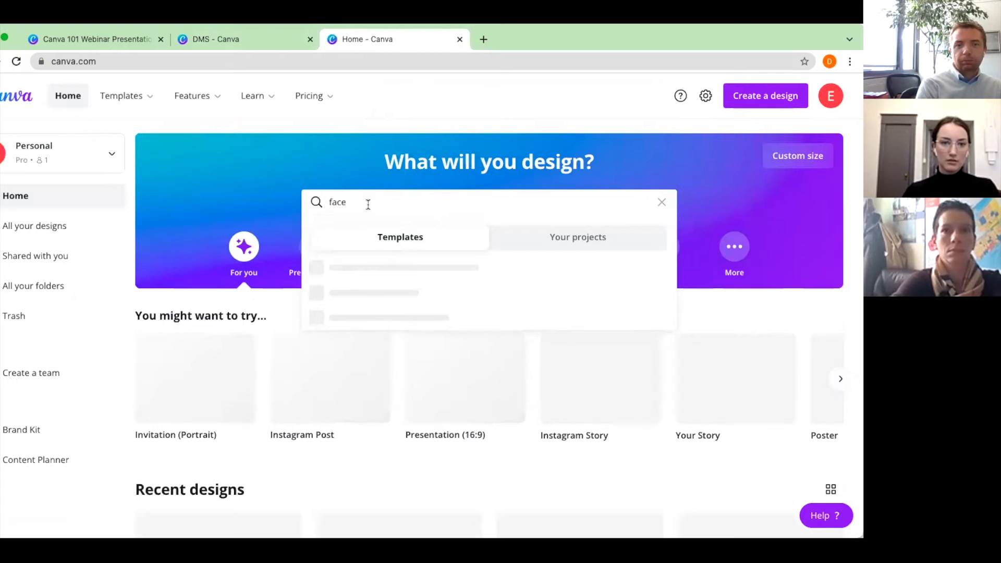
- Search the templates for "facebook" and open the Facebook Post format
{"action": "type", "text": "book"}
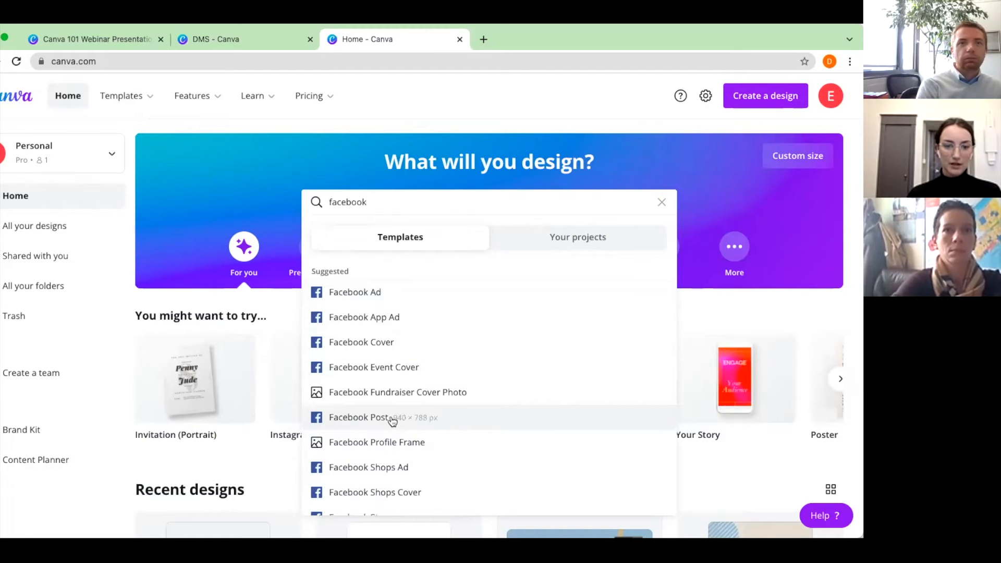
{"action": "scroll", "coordinate": [385, 498], "scroll_direction": "down", "scroll_amount": 1}
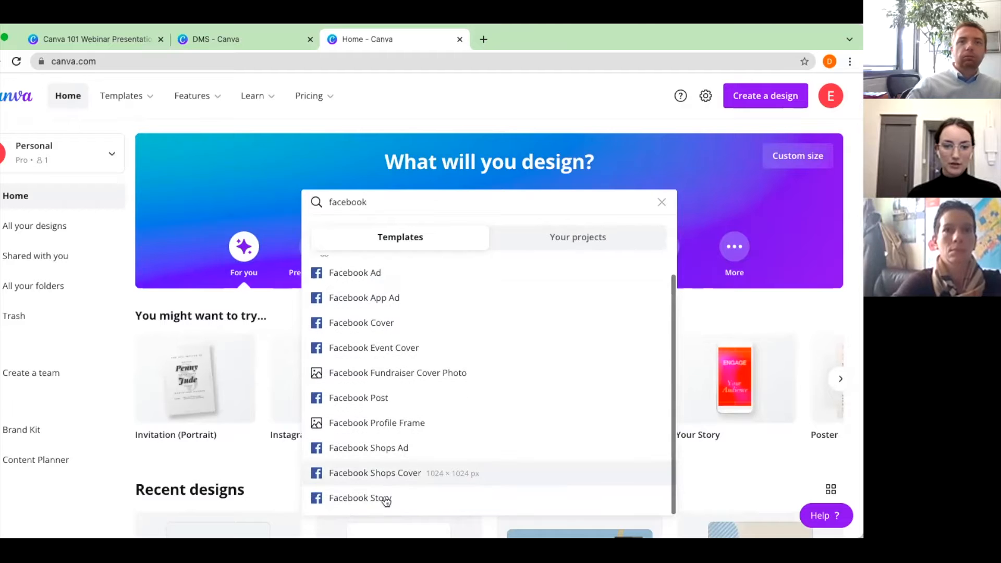
{"action": "left_click", "coordinate": [376, 396]}
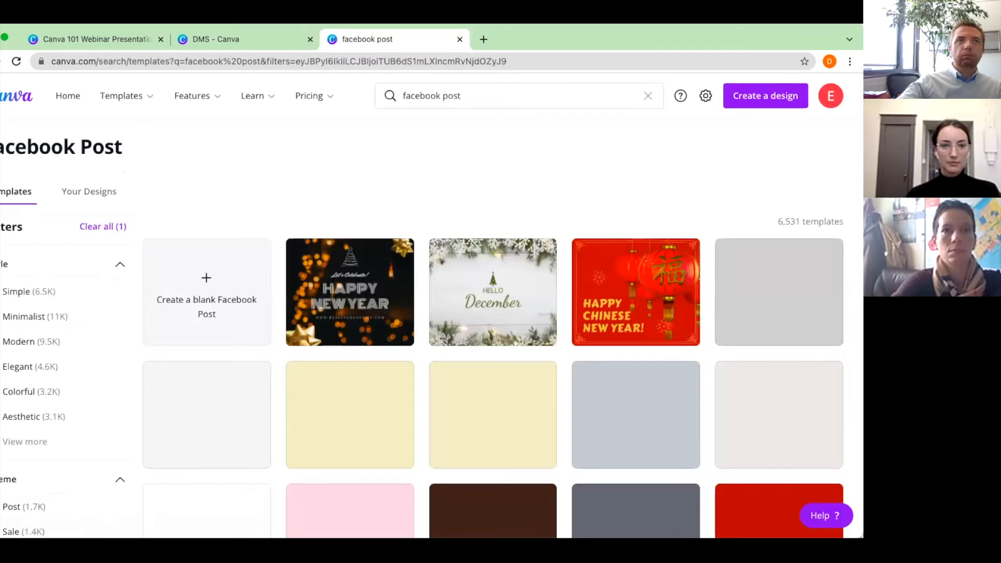
- Filter the Facebook Post templates by the Business theme, browse them, and create a blank Facebook post
{"action": "scroll", "coordinate": [34, 379], "scroll_direction": "down", "scroll_amount": 3}
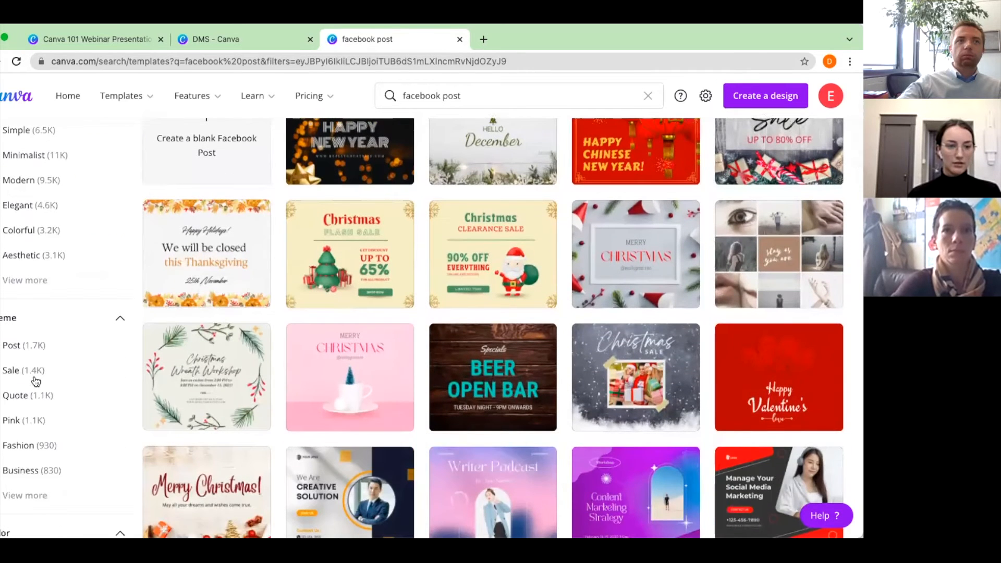
{"action": "left_click", "coordinate": [31, 470]}
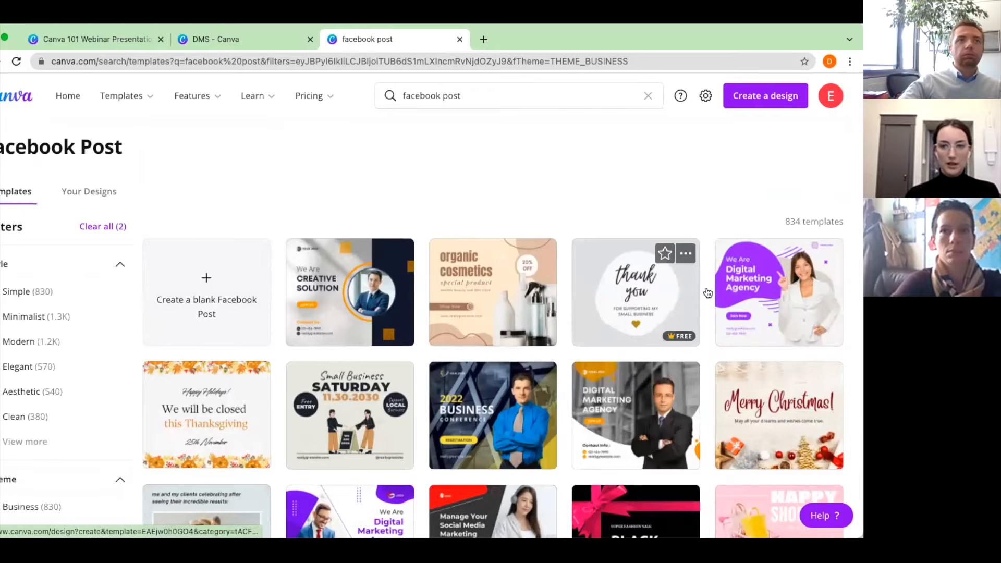
{"action": "scroll", "coordinate": [717, 312], "scroll_direction": "down", "scroll_amount": 2}
{"action": "scroll", "coordinate": [718, 320], "scroll_direction": "down", "scroll_amount": 6}
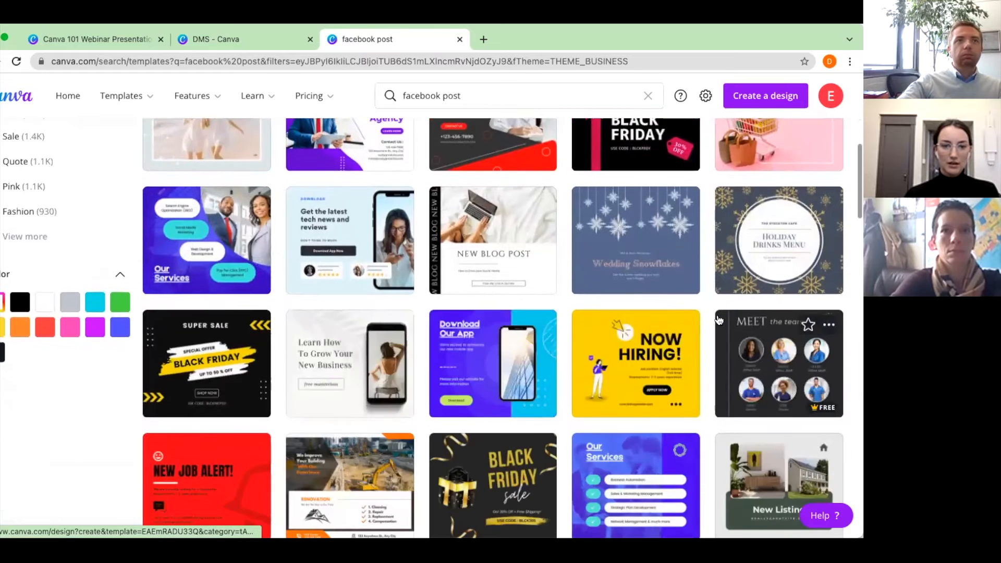
{"action": "scroll", "coordinate": [718, 320], "scroll_direction": "up", "scroll_amount": 8}
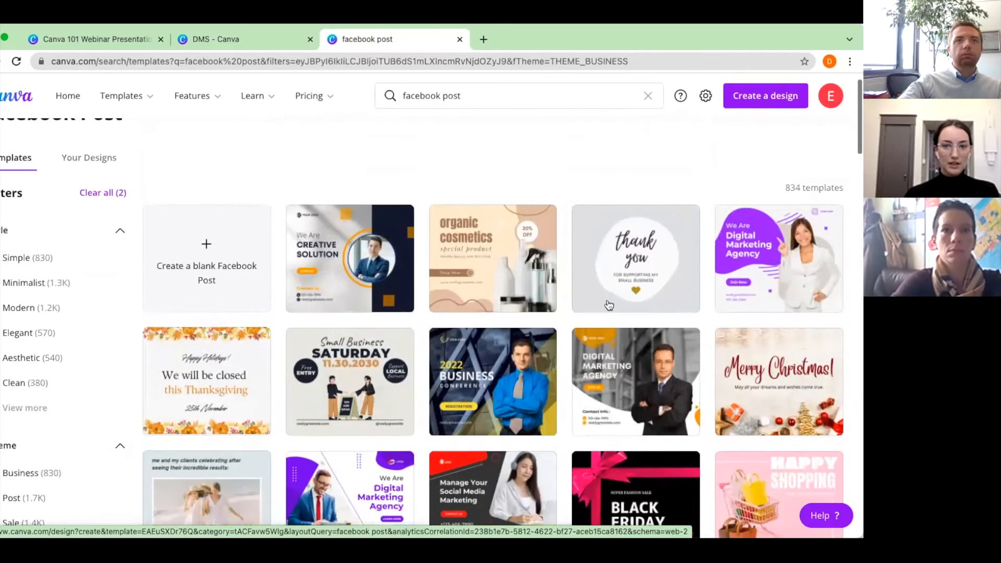
{"action": "left_click", "coordinate": [200, 265]}
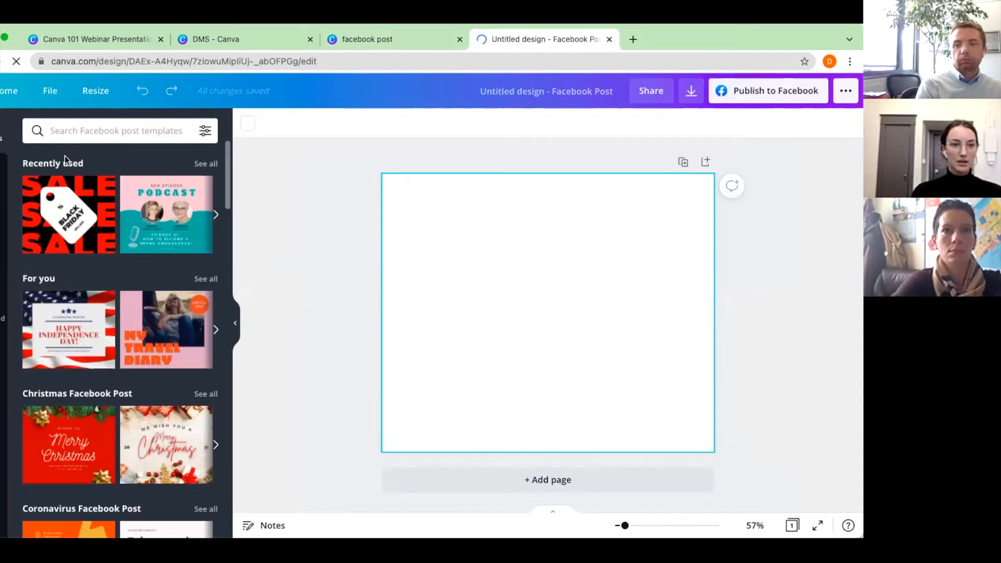
- Try the colourful blurred-lights image and the white marble image as the page background, and delete the background image
{"action": "left_click", "coordinate": [1, 311]}
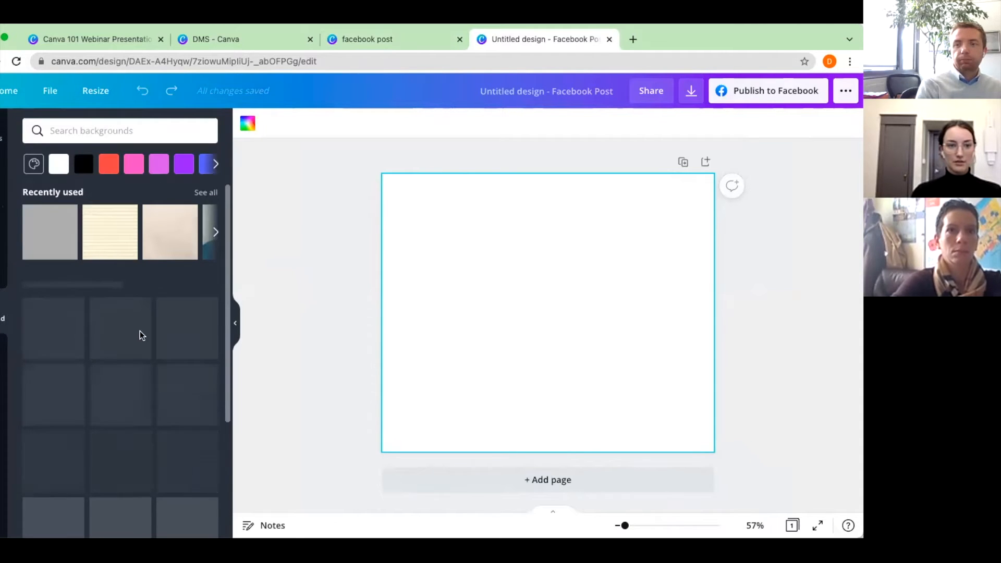
{"action": "scroll", "coordinate": [140, 331], "scroll_direction": "down", "scroll_amount": 2}
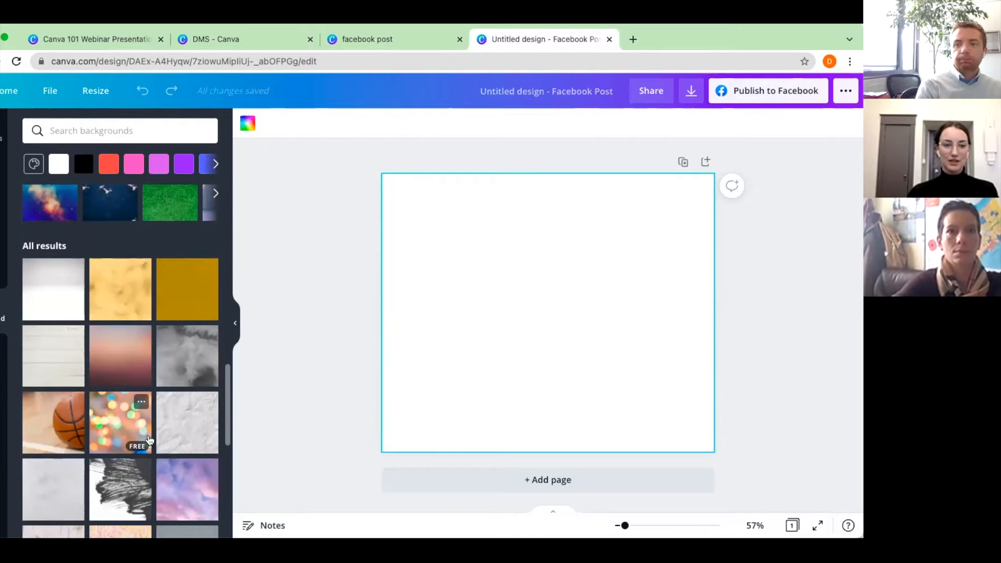
{"action": "scroll", "coordinate": [141, 382], "scroll_direction": "down", "scroll_amount": 2}
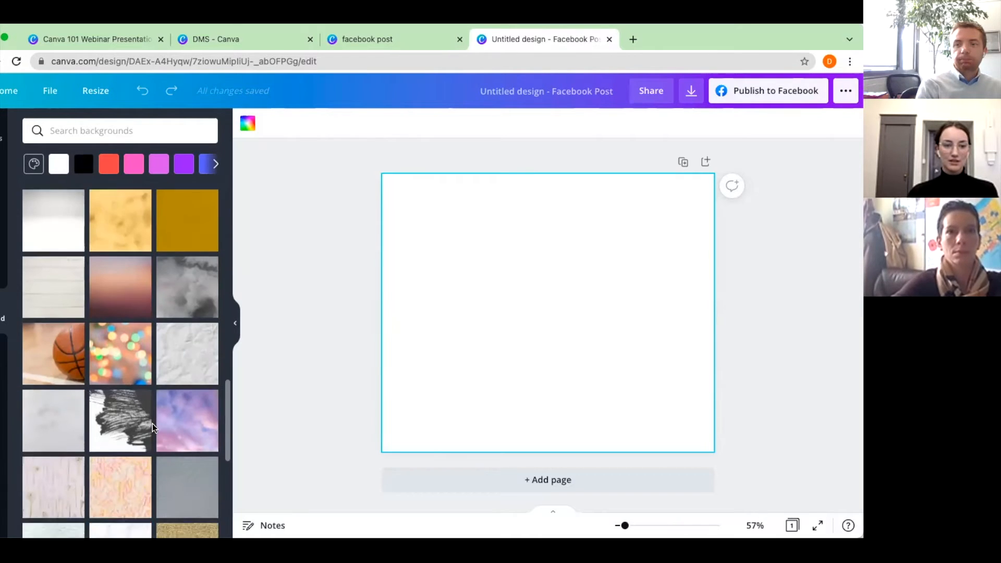
{"action": "left_click", "coordinate": [123, 356]}
{"action": "scroll", "coordinate": [124, 411], "scroll_direction": "down", "scroll_amount": 2}
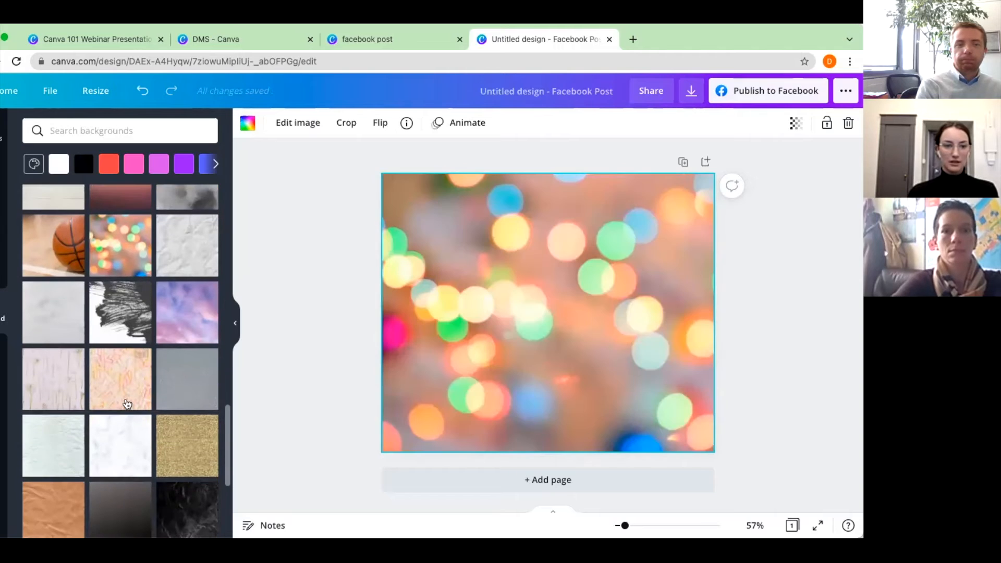
{"action": "scroll", "coordinate": [116, 412], "scroll_direction": "down", "scroll_amount": 1}
{"action": "left_click", "coordinate": [113, 413]}
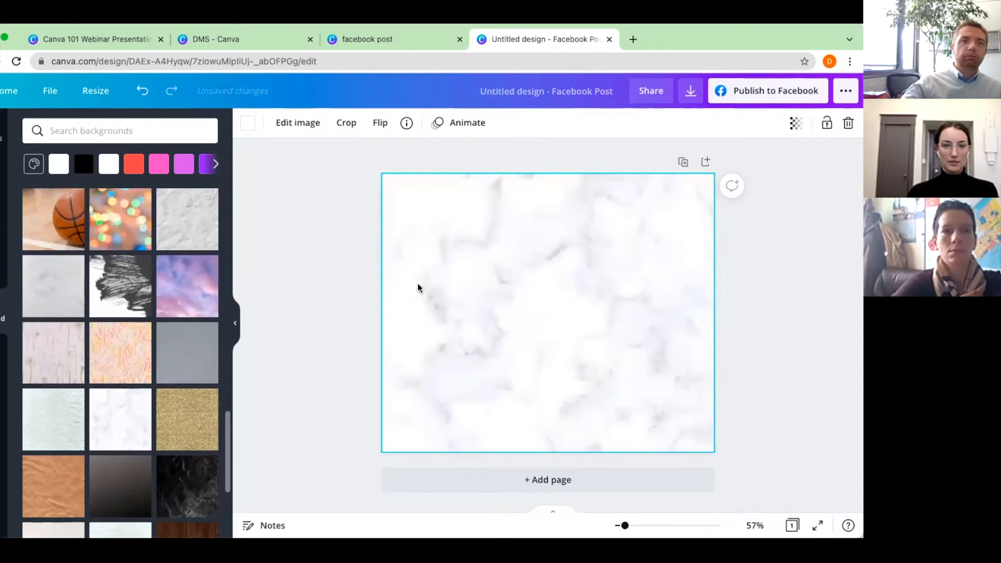
{"action": "key", "text": "Delete"}
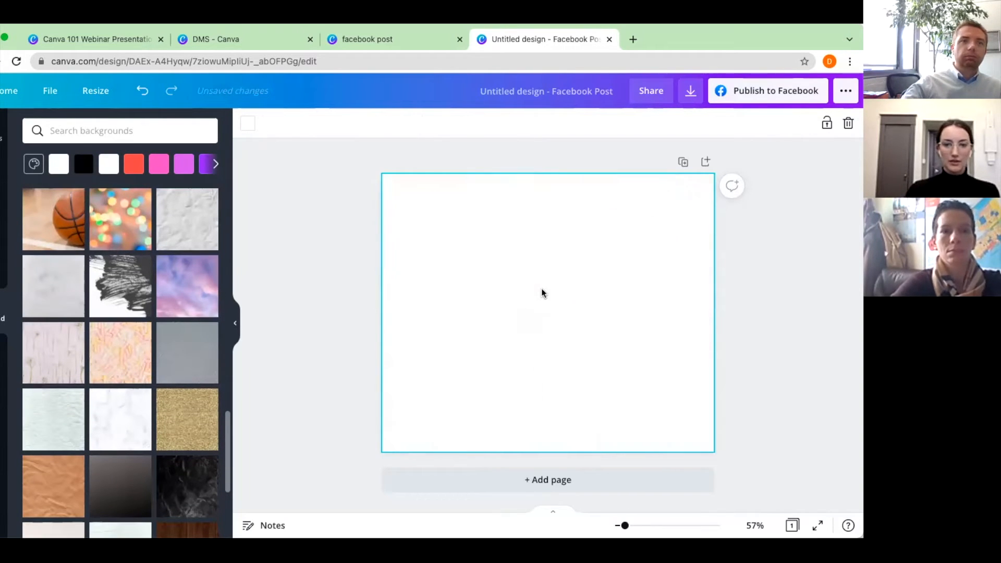
- Set the page background to the light blue of the Digital Main Street brand palette
{"action": "left_click", "coordinate": [248, 126]}
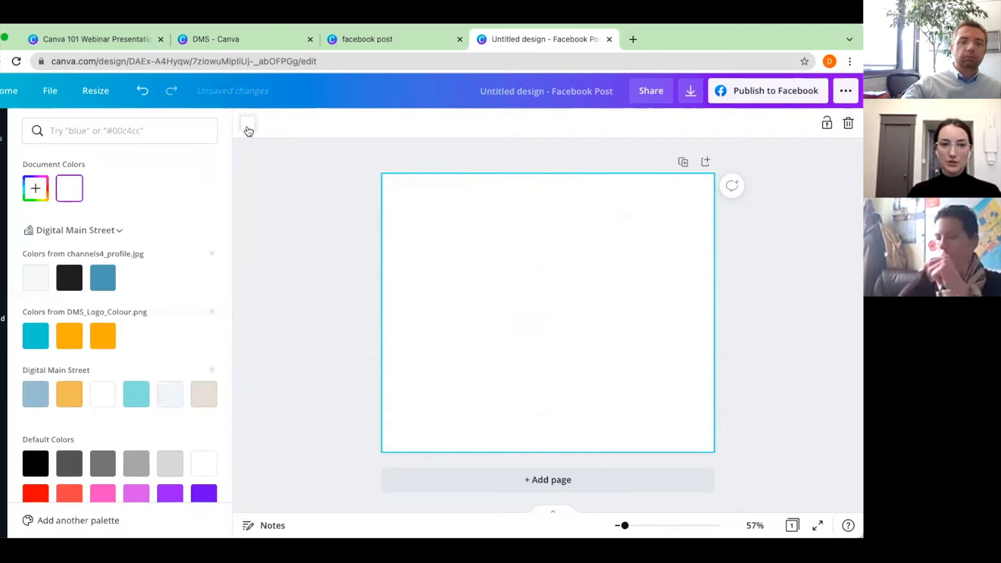
{"action": "left_click", "coordinate": [34, 394]}
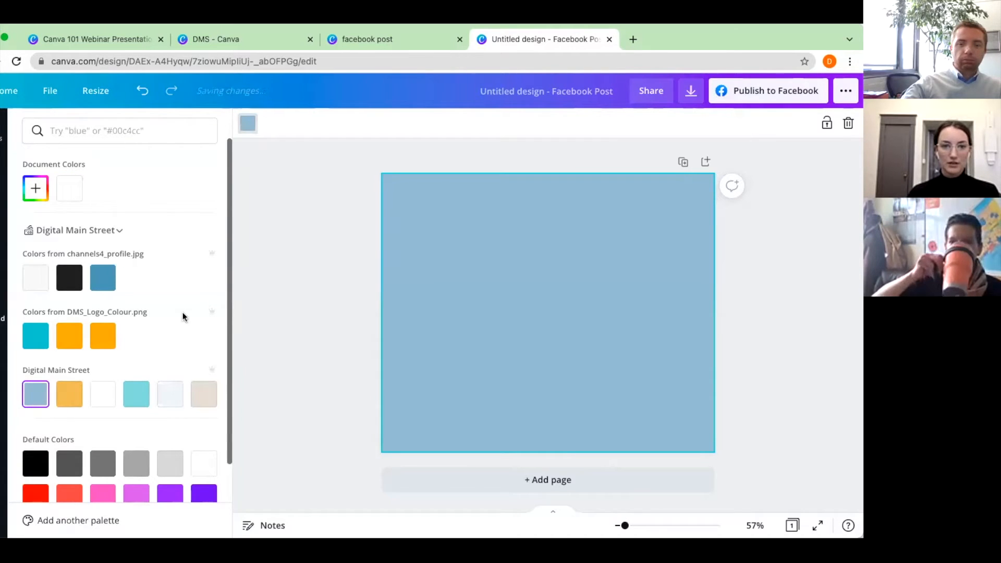
{"action": "left_click", "coordinate": [310, 284]}
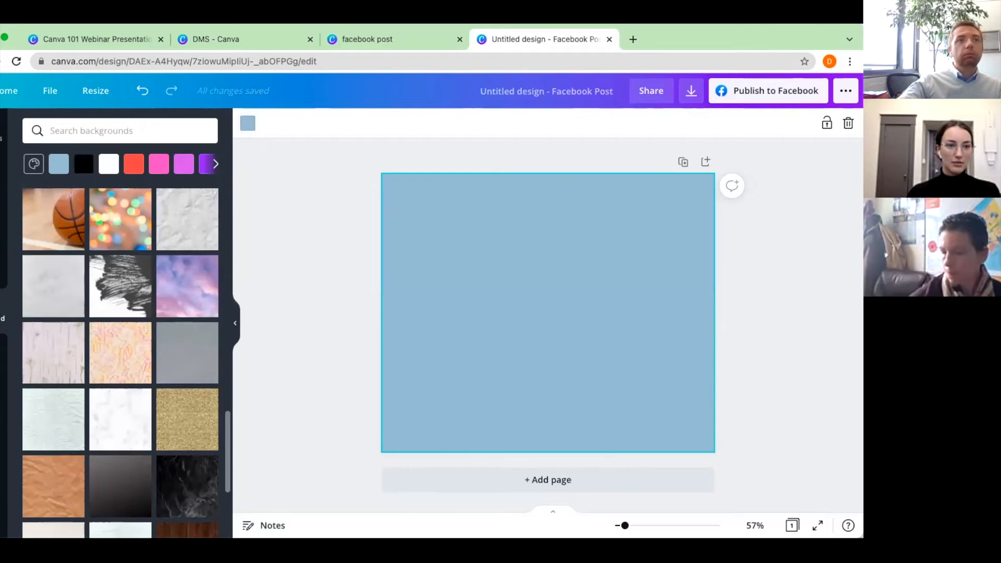
- Add a heading to the page reading "Thank you for attending our webinar!"
{"action": "left_click", "coordinate": [3, 266]}
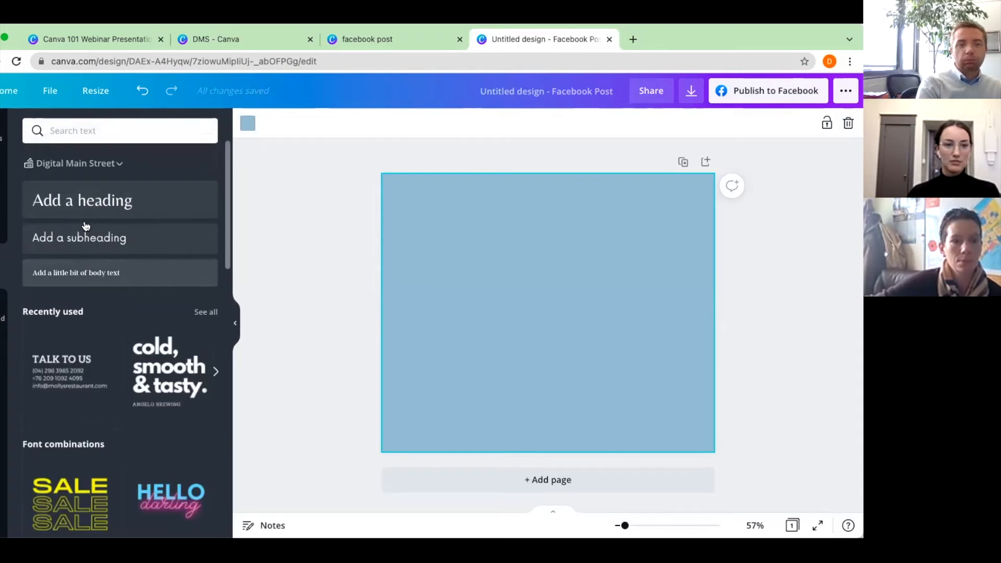
{"action": "left_click", "coordinate": [104, 203]}
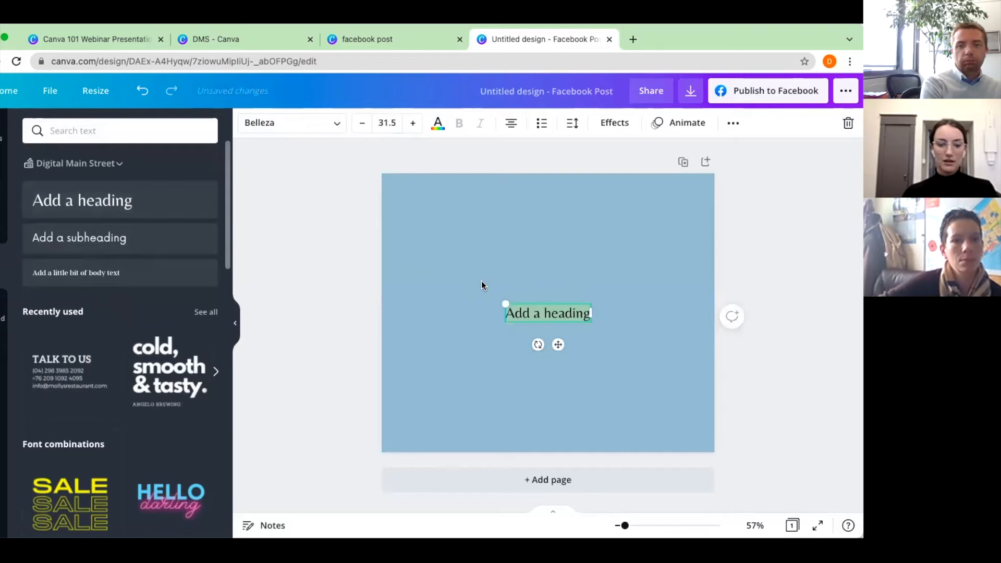
{"action": "type", "text": "Thank"}
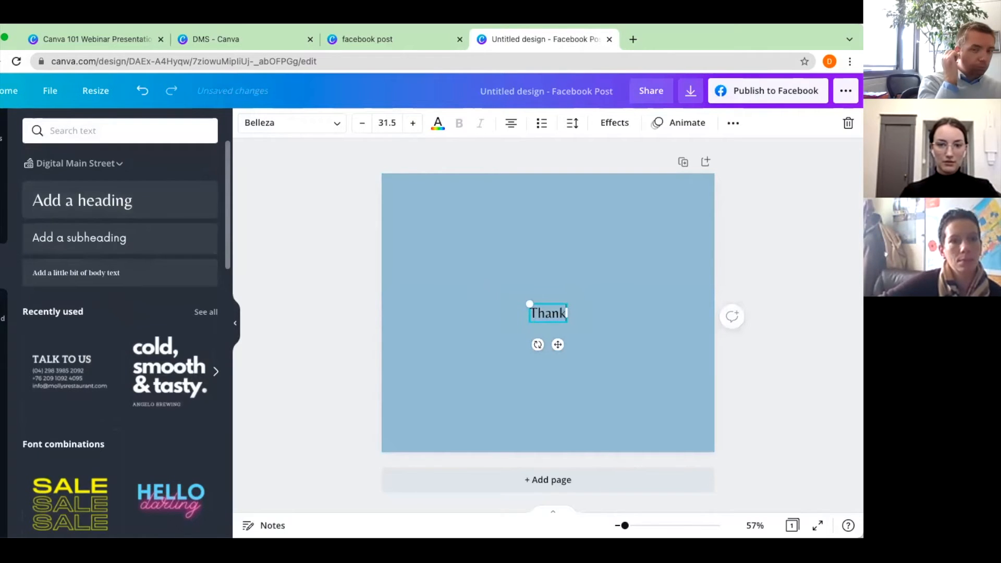
{"action": "type", "text": " you for atte"}
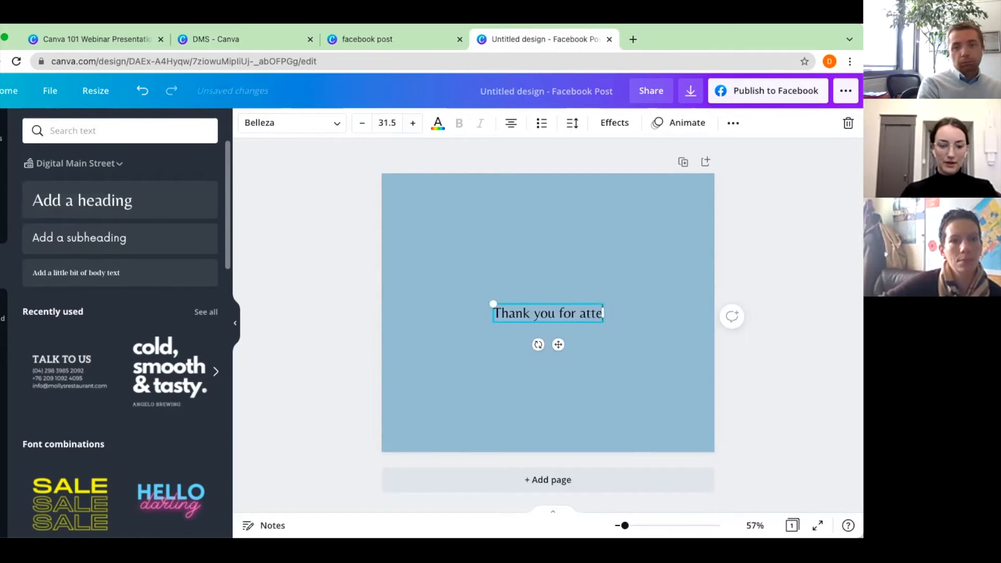
{"action": "type", "text": "nding our webina"}
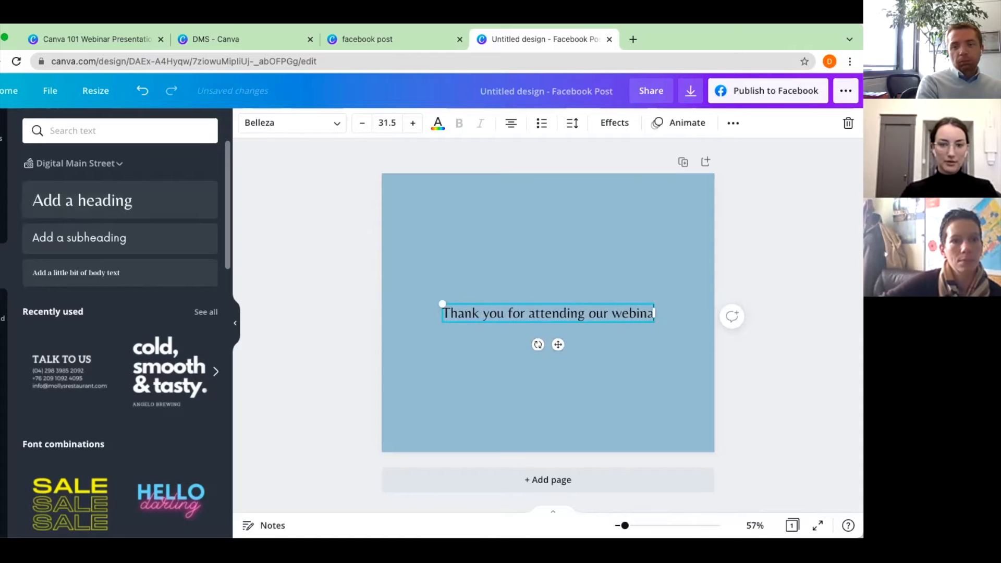
{"action": "type", "text": "r!"}
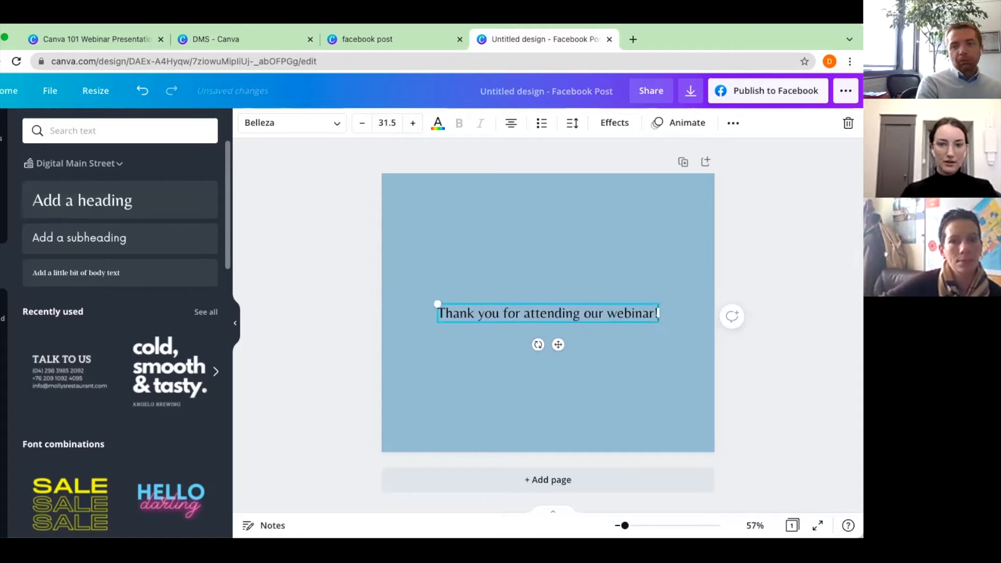
- Enlarge the heading to font size 40 and narrow its text box so the text wraps onto two lines
{"action": "left_click", "coordinate": [537, 261]}
{"action": "left_click", "coordinate": [539, 314]}
{"action": "left_click", "coordinate": [411, 127]}
{"action": "left_click", "coordinate": [412, 125]}
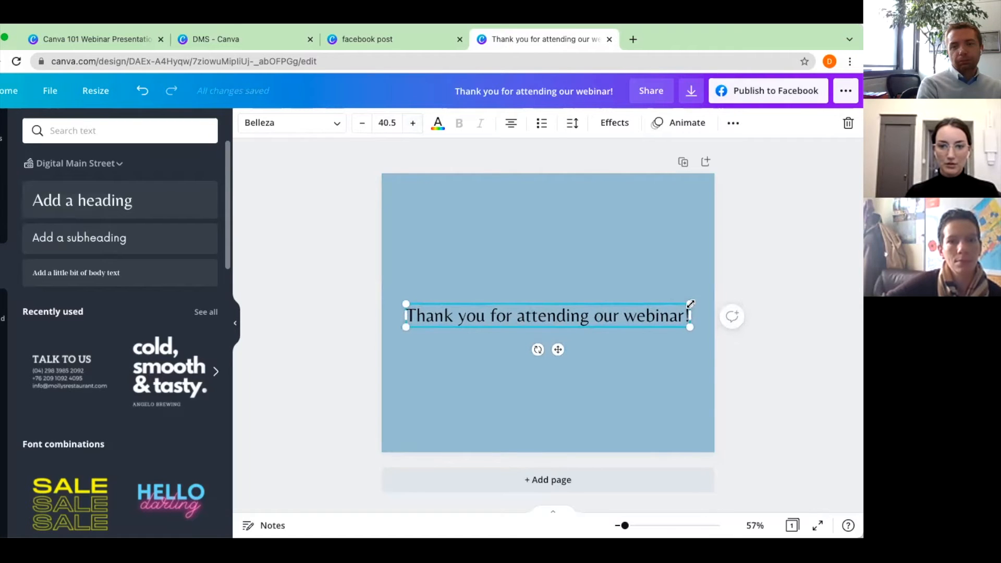
{"action": "mouse_move", "coordinate": [690, 304]}
{"action": "left_mouse_down"}
{"action": "mouse_move", "coordinate": [611, 313]}
{"action": "mouse_move", "coordinate": [687, 305]}
{"action": "left_mouse_up"}
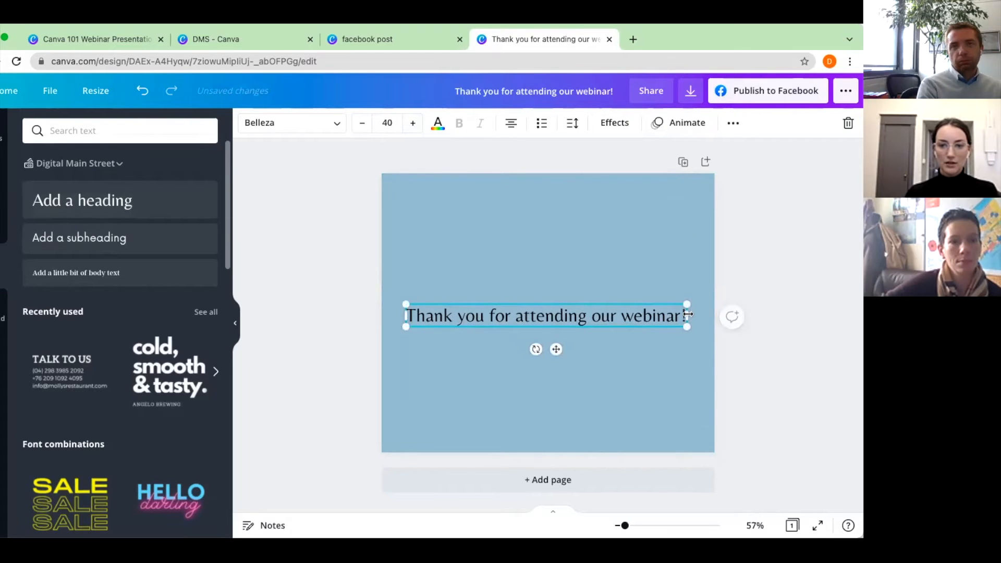
{"action": "left_click_drag", "start_coordinate": [681, 315], "coordinate": [619, 318]}
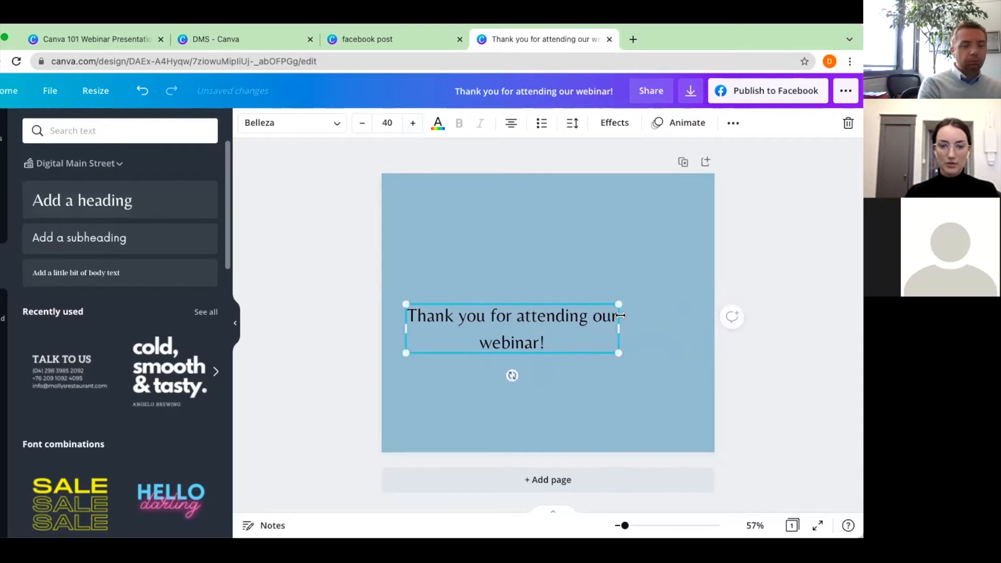
- Move the heading to the top of the page, centred horizontally and aligned with the upper margin guide
{"action": "left_click", "coordinate": [546, 265]}
{"action": "left_click", "coordinate": [503, 333]}
{"action": "left_click_drag", "start_coordinate": [563, 261], "coordinate": [540, 234]}
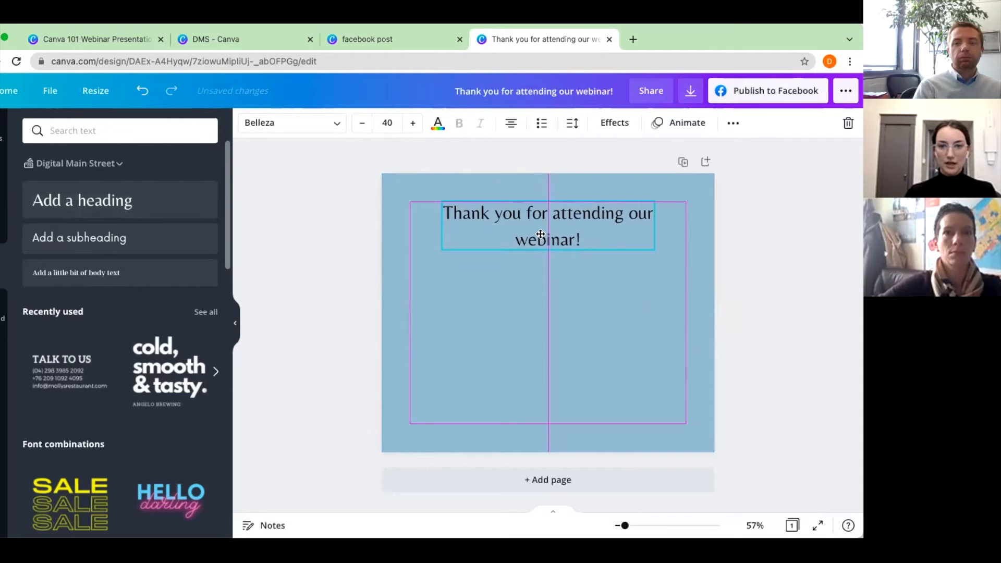
{"action": "mouse_move", "coordinate": [540, 239]}
{"action": "left_mouse_down"}
{"action": "mouse_move", "coordinate": [540, 319]}
{"action": "mouse_move", "coordinate": [540, 231]}
{"action": "left_mouse_up"}
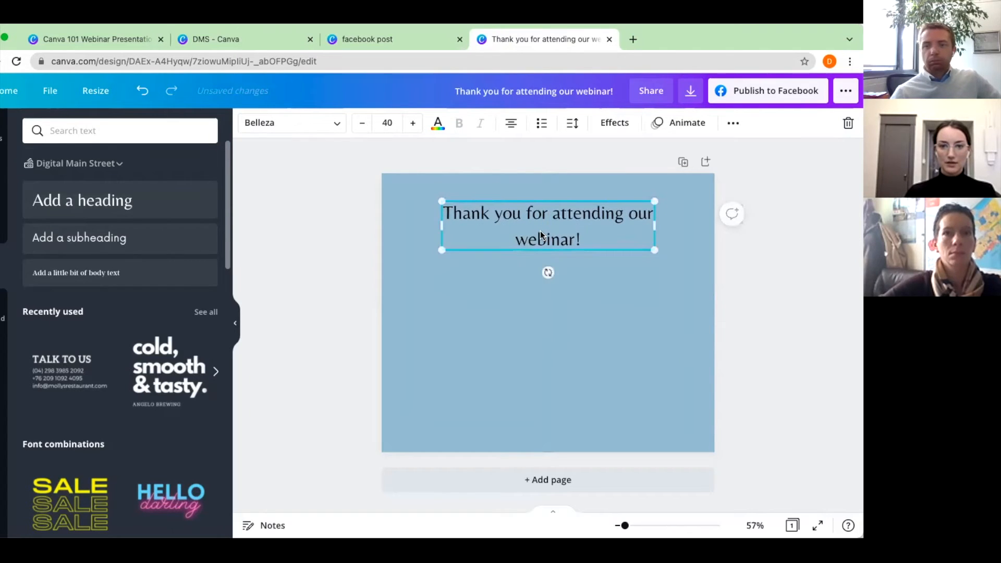
- Increase the heading's font size to 46 and keep the text box centred at the top of the page
{"action": "left_click", "coordinate": [412, 123]}
{"action": "left_click", "coordinate": [412, 123]}
{"action": "left_click", "coordinate": [412, 123]}
{"action": "left_click", "coordinate": [413, 123]}
{"action": "left_click", "coordinate": [413, 123]}
{"action": "left_click", "coordinate": [412, 123]}
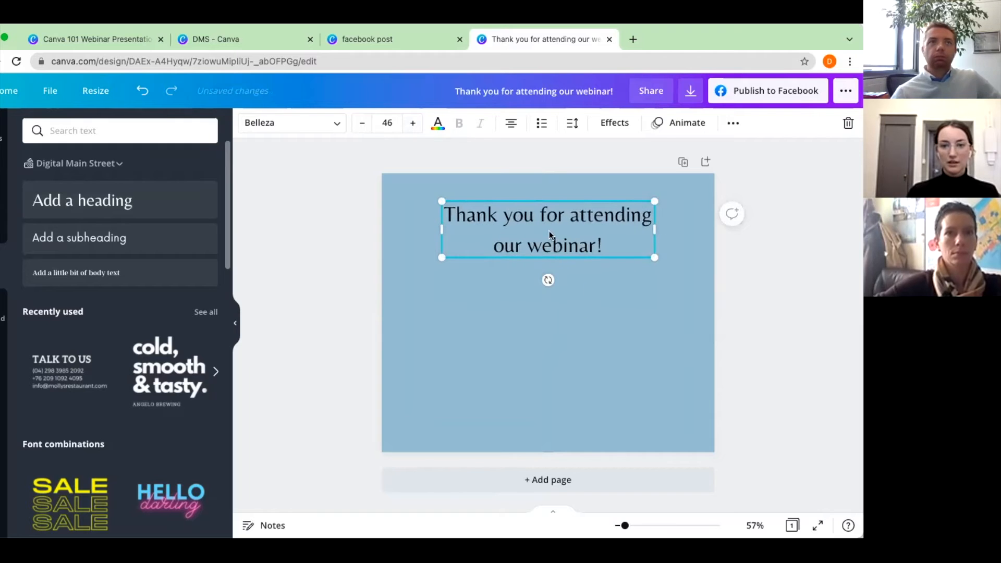
{"action": "left_click_drag", "start_coordinate": [572, 231], "coordinate": [546, 231]}
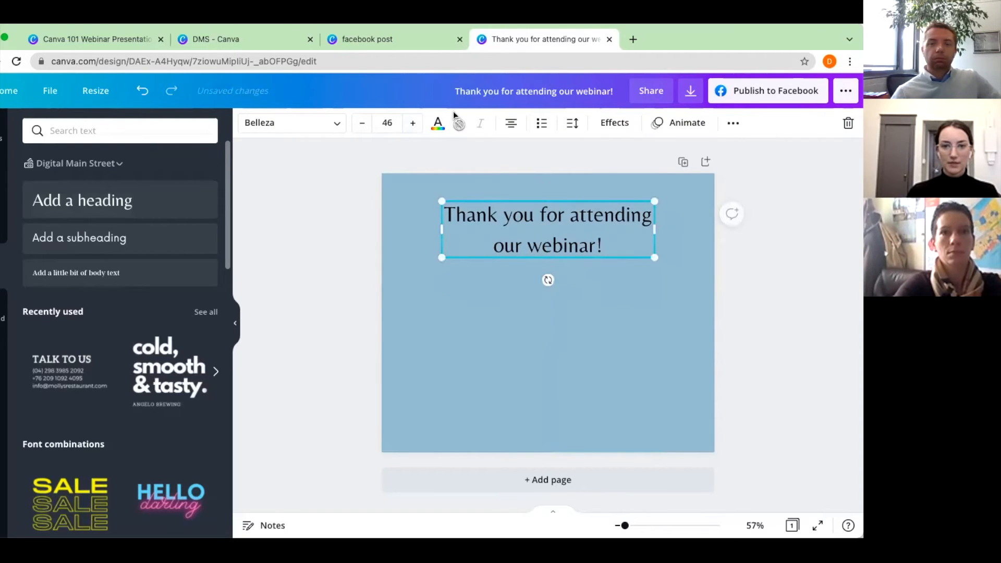
- Change the heading's text colour to the off-white from the channels4_profile.jpg brand colours and deselect it
{"action": "left_click", "coordinate": [438, 126]}
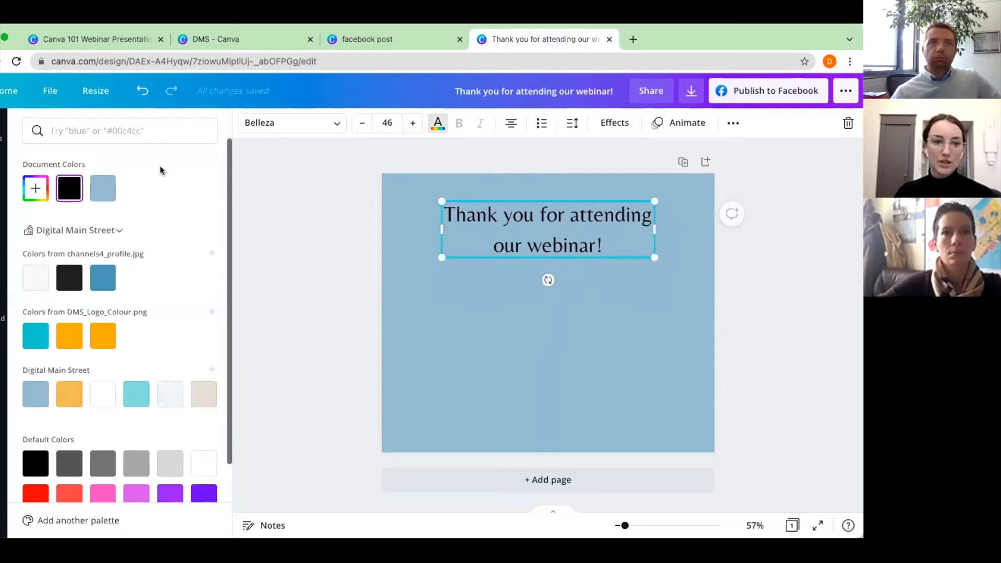
{"action": "left_click", "coordinate": [36, 279]}
{"action": "key", "text": "Escape"}
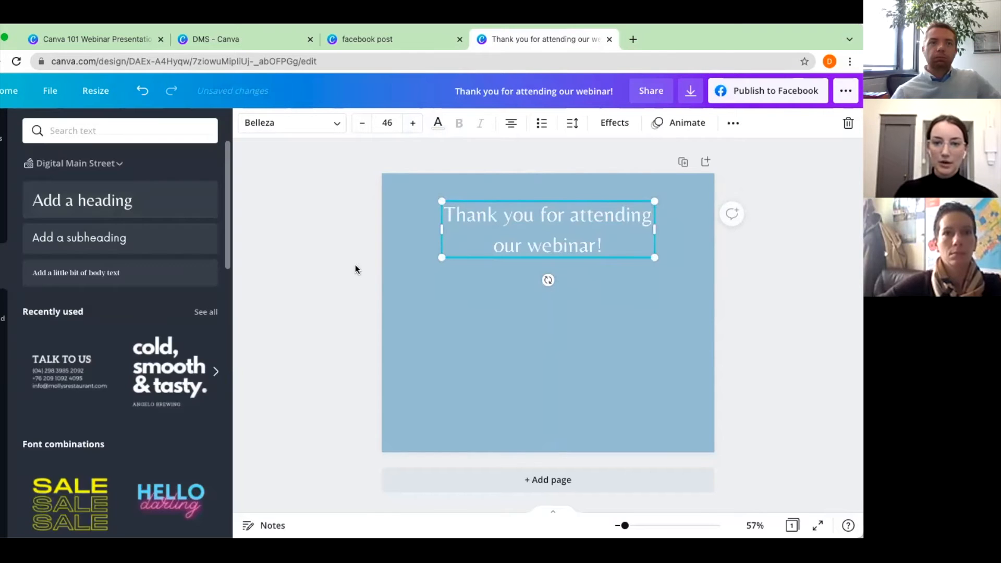
{"action": "left_click", "coordinate": [304, 279]}
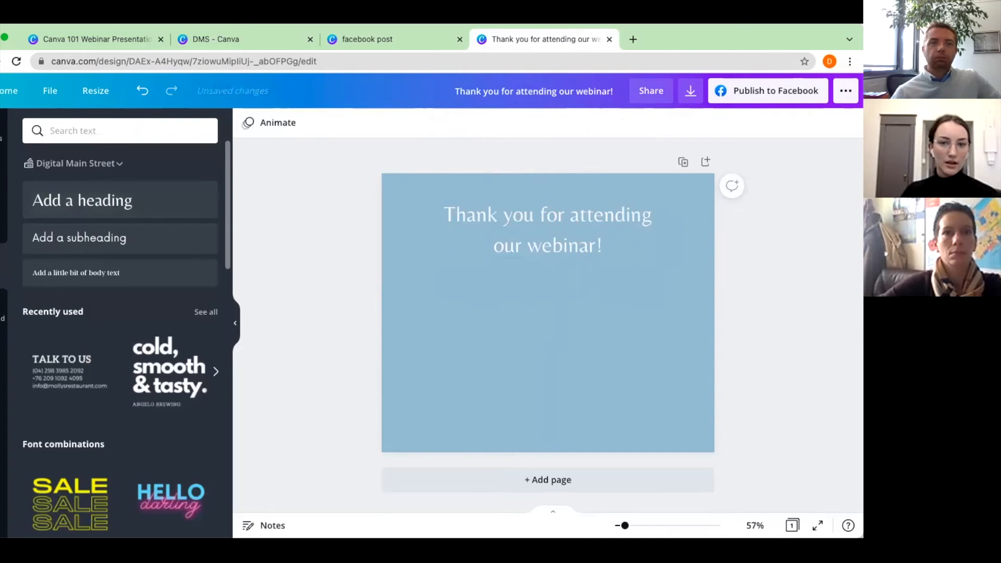
- Insert the uploaded horizontal South Grenville Digital Main Street Winter Webinar Series banner image into the design
{"action": "left_click", "coordinate": [8, 238]}
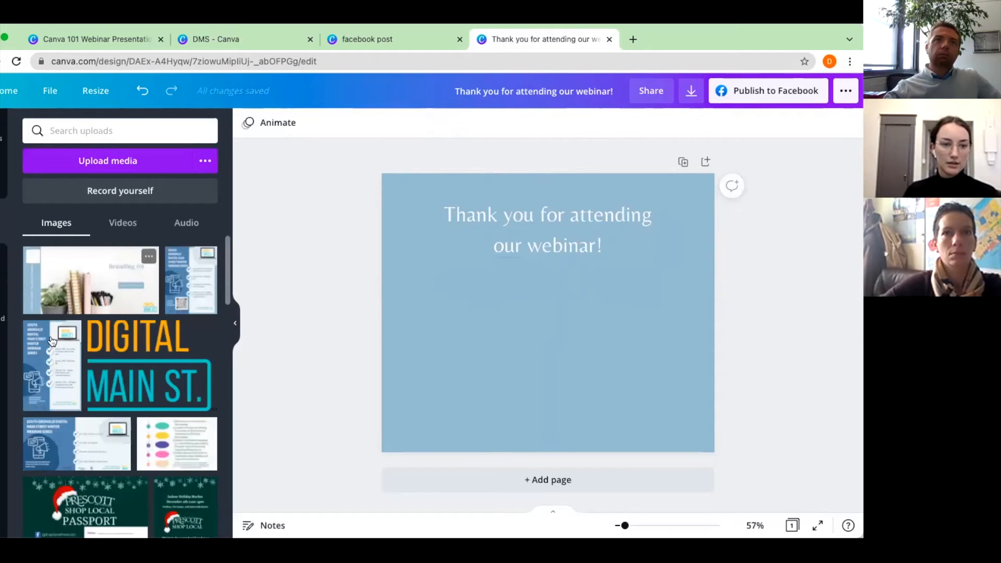
{"action": "left_click", "coordinate": [67, 443]}
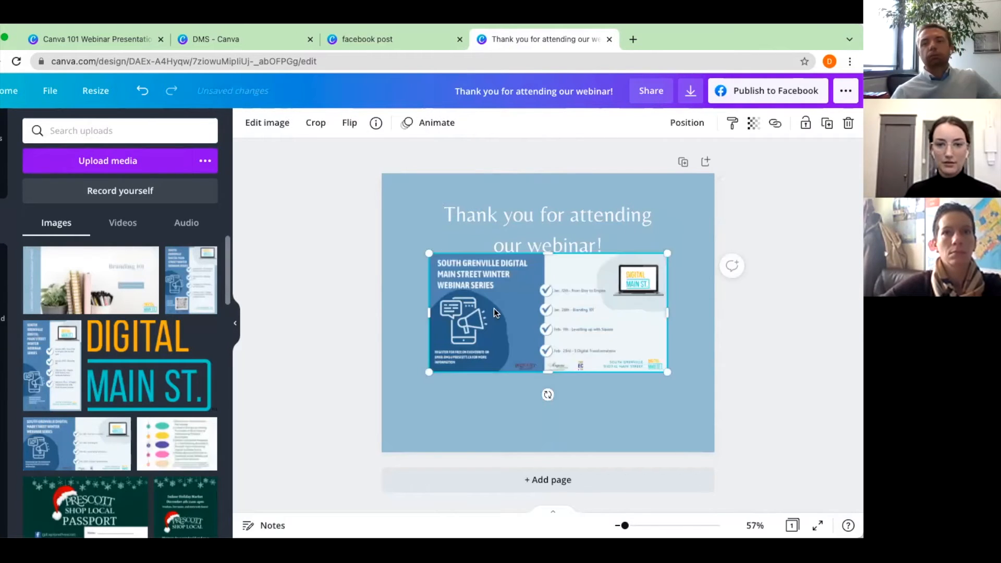
- Move the webinar series banner image down so it sits clear below the heading, centred horizontally
{"action": "left_click_drag", "start_coordinate": [517, 303], "coordinate": [521, 333]}
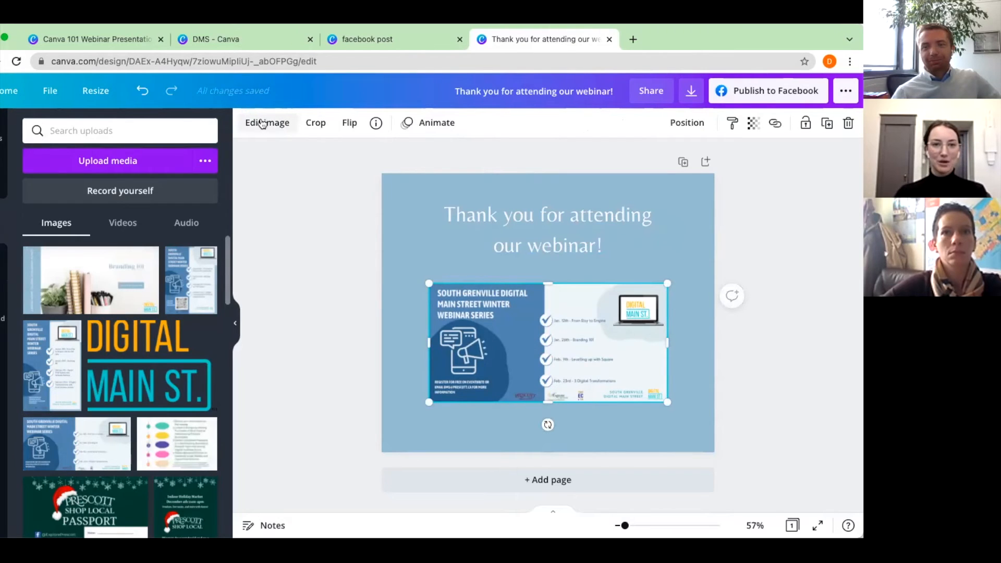
- Look through the banner image's editing options, including the brightness, contrast and saturation adjustments, filters, Photogenic effects and Smartmockups
{"action": "left_click", "coordinate": [262, 123]}
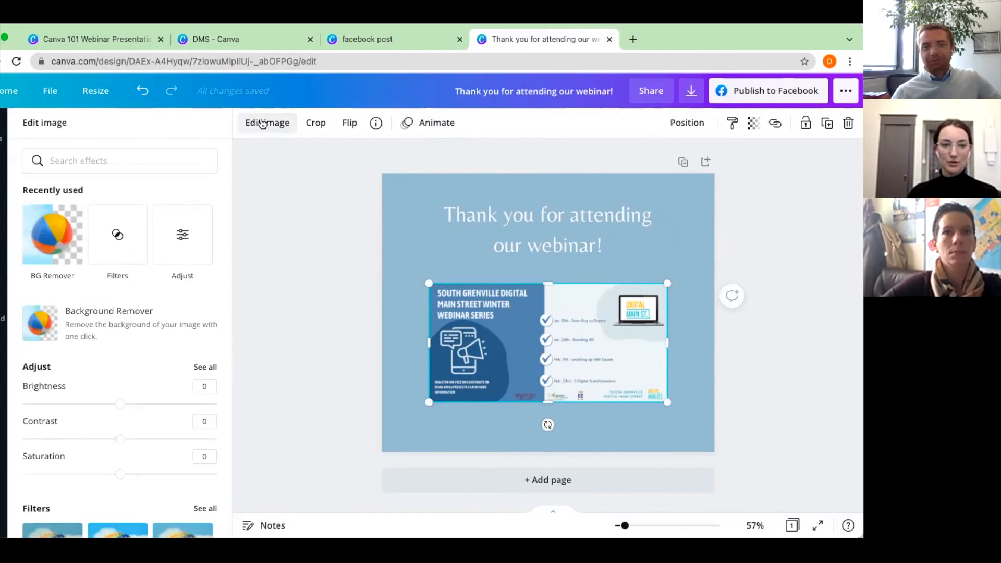
{"action": "scroll", "coordinate": [88, 347], "scroll_direction": "down", "scroll_amount": 2}
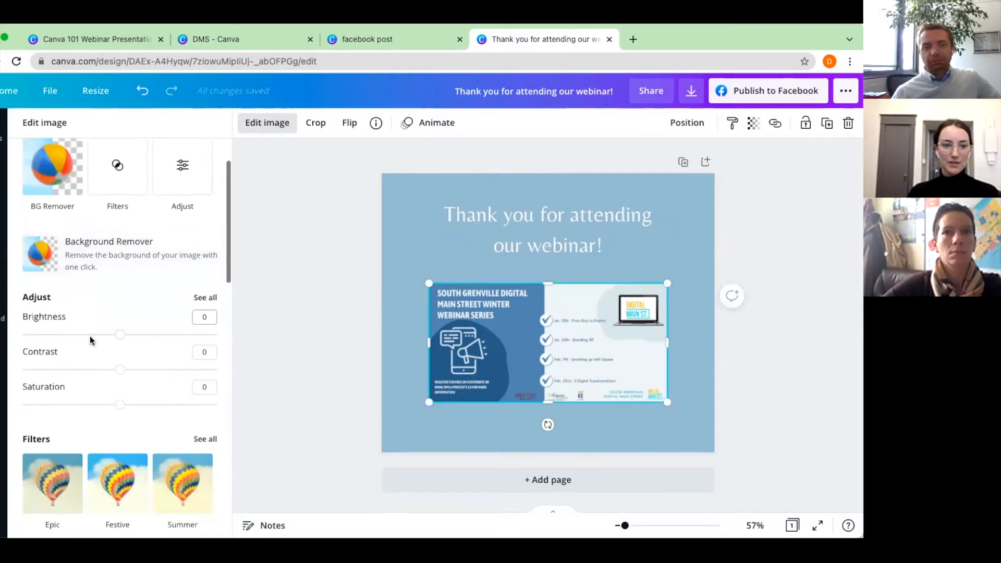
{"action": "mouse_move", "coordinate": [119, 336]}
{"action": "left_mouse_down"}
{"action": "mouse_move", "coordinate": [153, 334]}
{"action": "mouse_move", "coordinate": [123, 338]}
{"action": "left_mouse_up"}
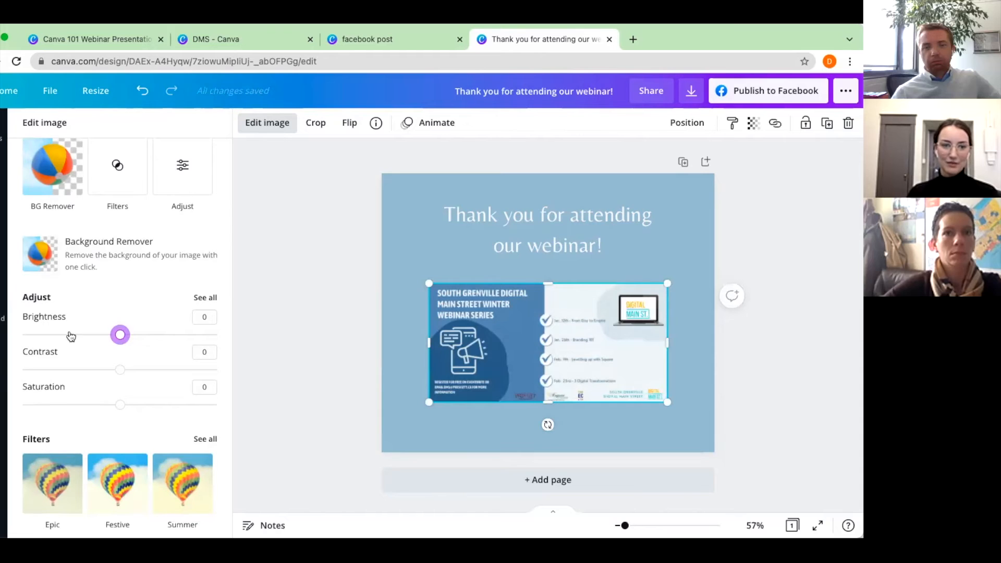
{"action": "scroll", "coordinate": [135, 348], "scroll_direction": "down", "scroll_amount": 2}
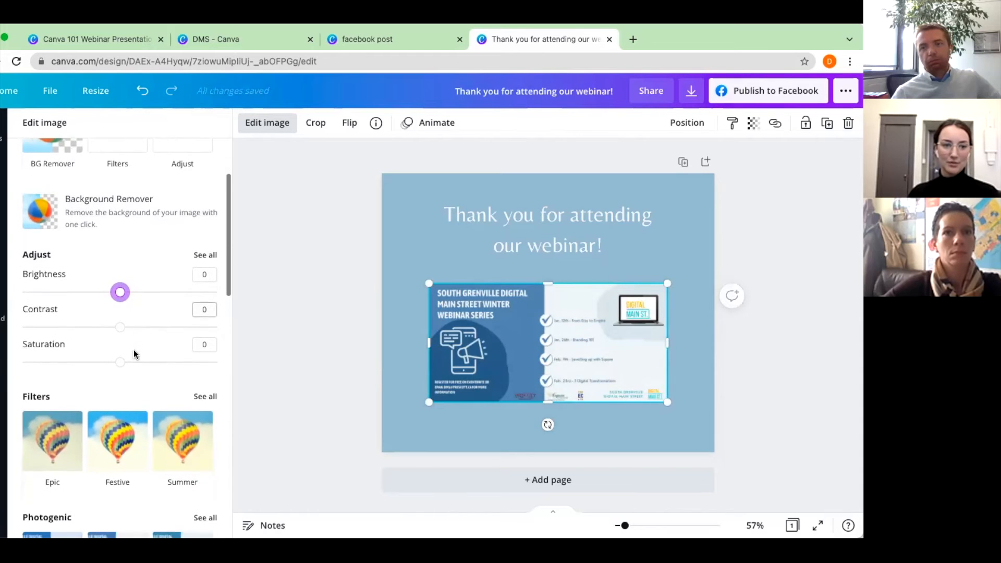
{"action": "scroll", "coordinate": [122, 393], "scroll_direction": "down", "scroll_amount": 2}
{"action": "left_click", "coordinate": [108, 407]}
{"action": "scroll", "coordinate": [106, 406], "scroll_direction": "down", "scroll_amount": 5}
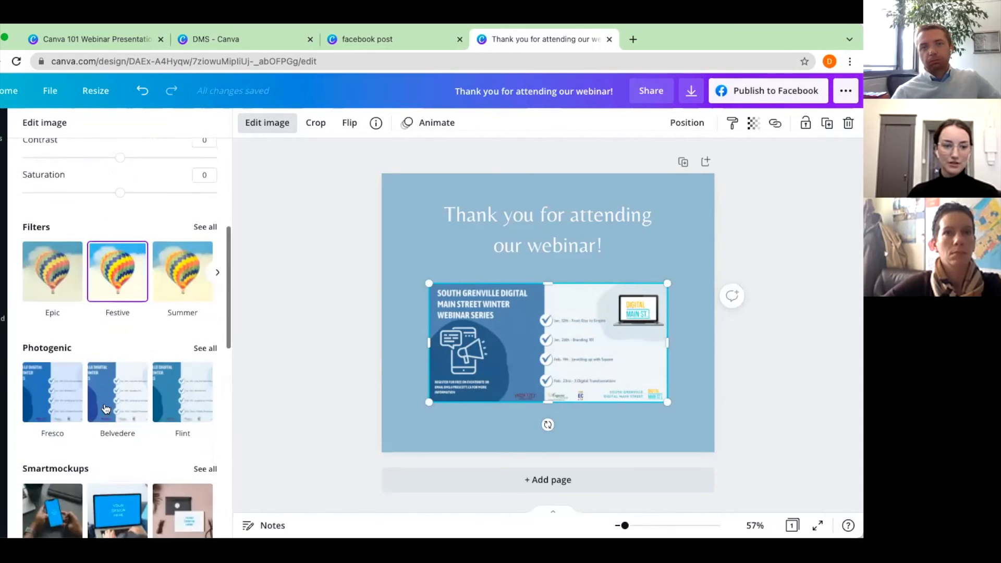
{"action": "scroll", "coordinate": [105, 402], "scroll_direction": "down", "scroll_amount": 3}
{"action": "left_click", "coordinate": [133, 384]}
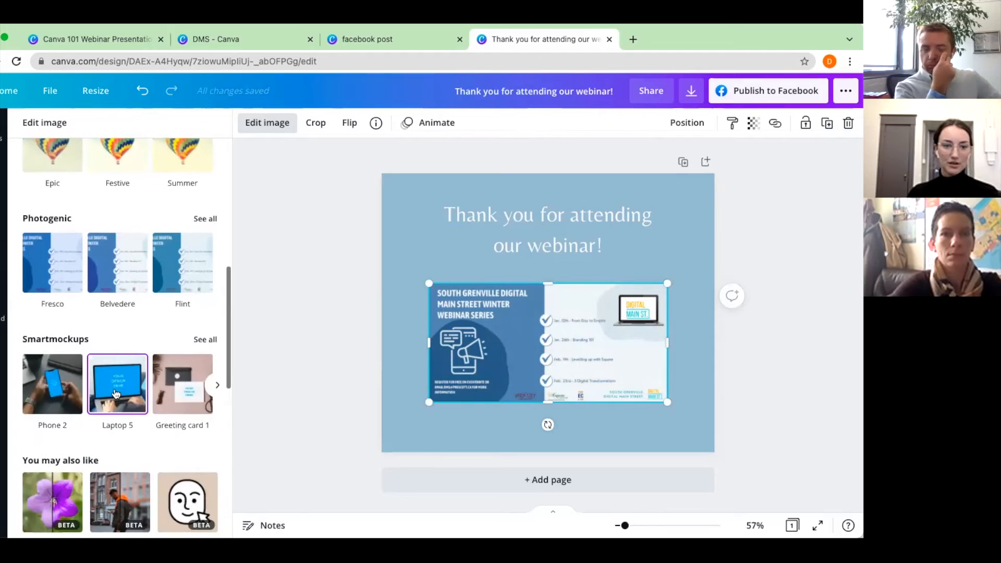
- Browse the full Smartmockups collection and place the banner image in the Laptop 1 mockup from the Computers section
{"action": "left_click", "coordinate": [205, 340]}
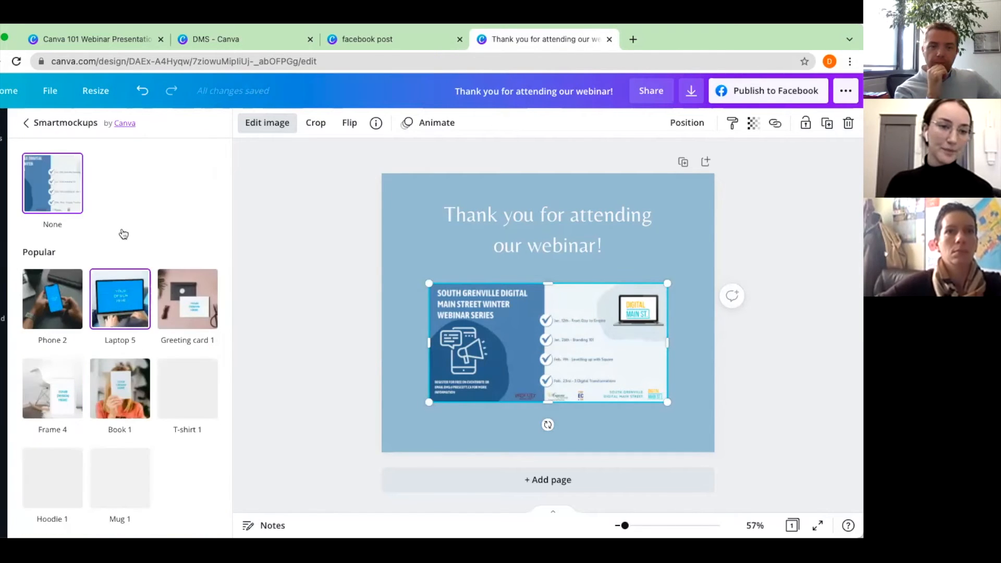
{"action": "scroll", "coordinate": [124, 317], "scroll_direction": "down", "scroll_amount": 3}
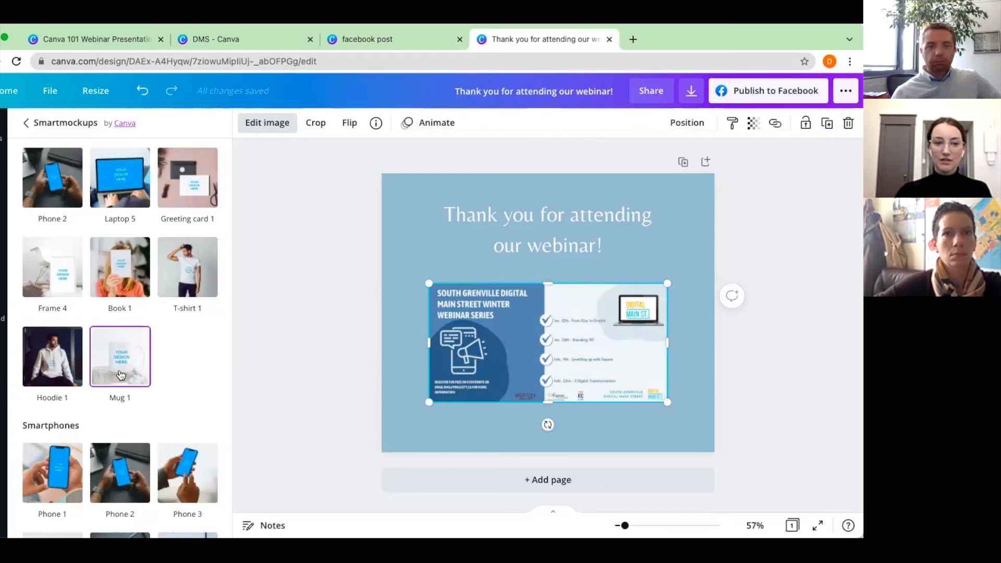
{"action": "scroll", "coordinate": [109, 395], "scroll_direction": "down", "scroll_amount": 4}
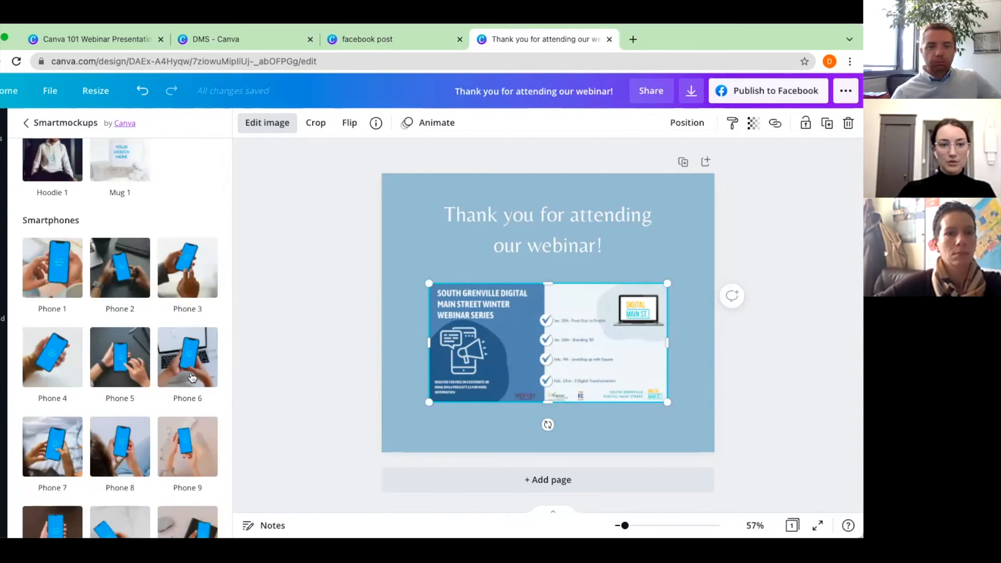
{"action": "scroll", "coordinate": [141, 388], "scroll_direction": "down", "scroll_amount": 10}
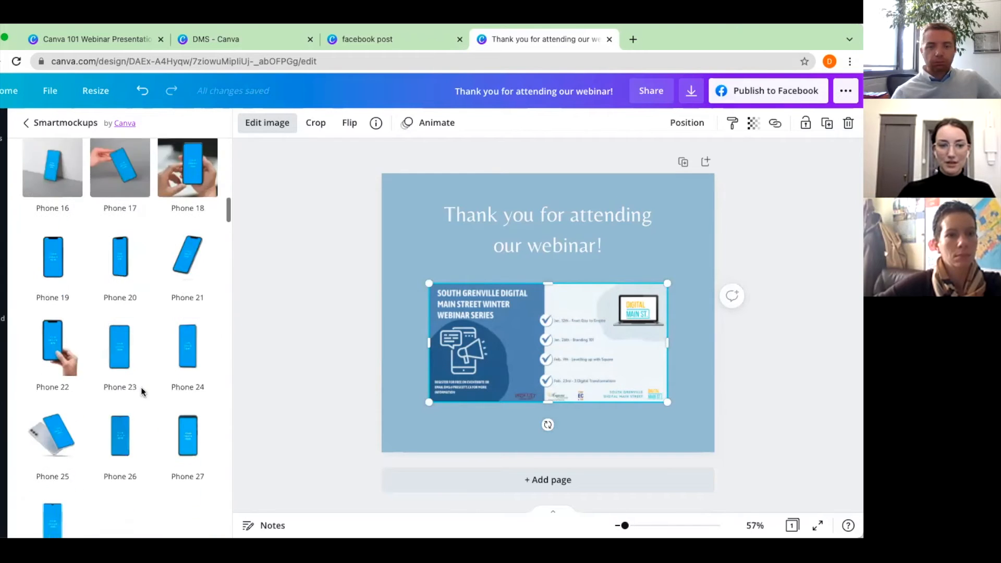
{"action": "scroll", "coordinate": [140, 387], "scroll_direction": "down", "scroll_amount": 6}
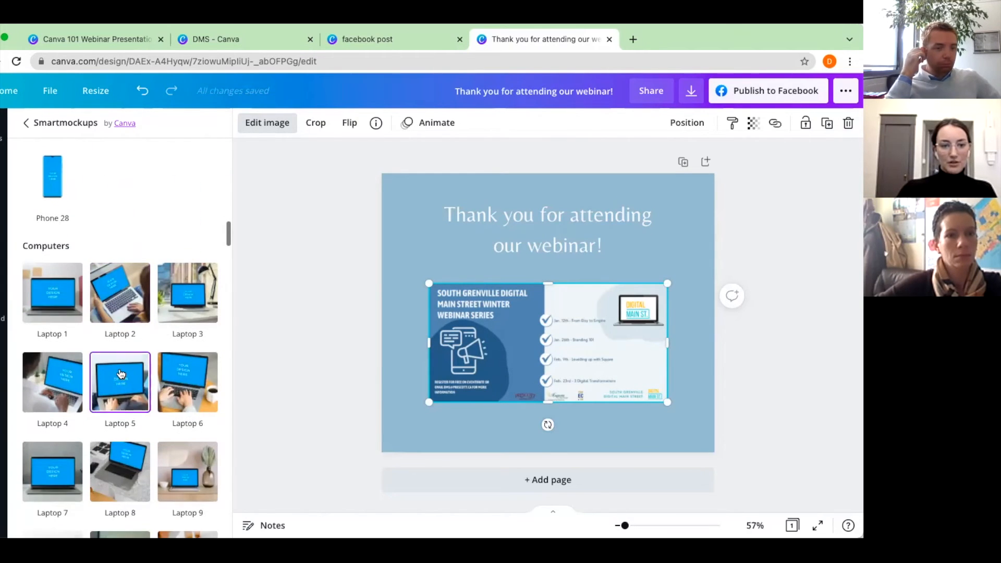
{"action": "scroll", "coordinate": [120, 373], "scroll_direction": "down", "scroll_amount": 1}
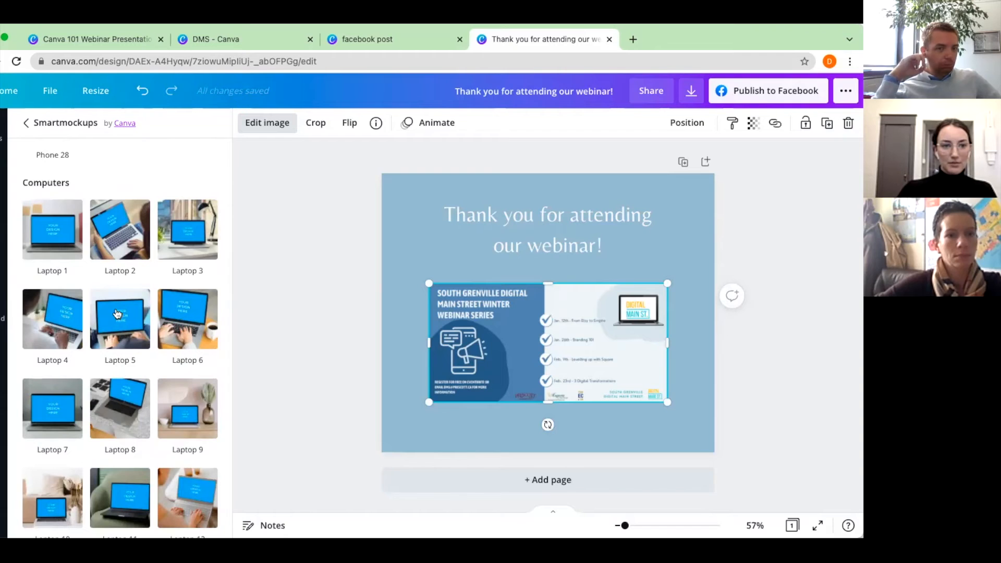
{"action": "left_click", "coordinate": [51, 248]}
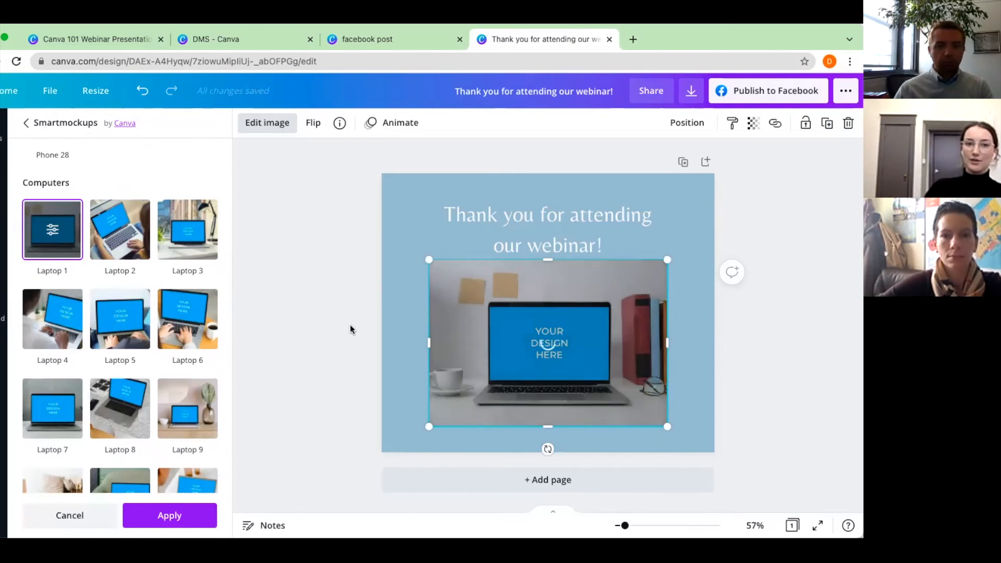
- Close the DMS and facebook post browser tabs, keeping the thank-you design open
{"action": "left_click", "coordinate": [311, 40]}
{"action": "left_click", "coordinate": [310, 40]}
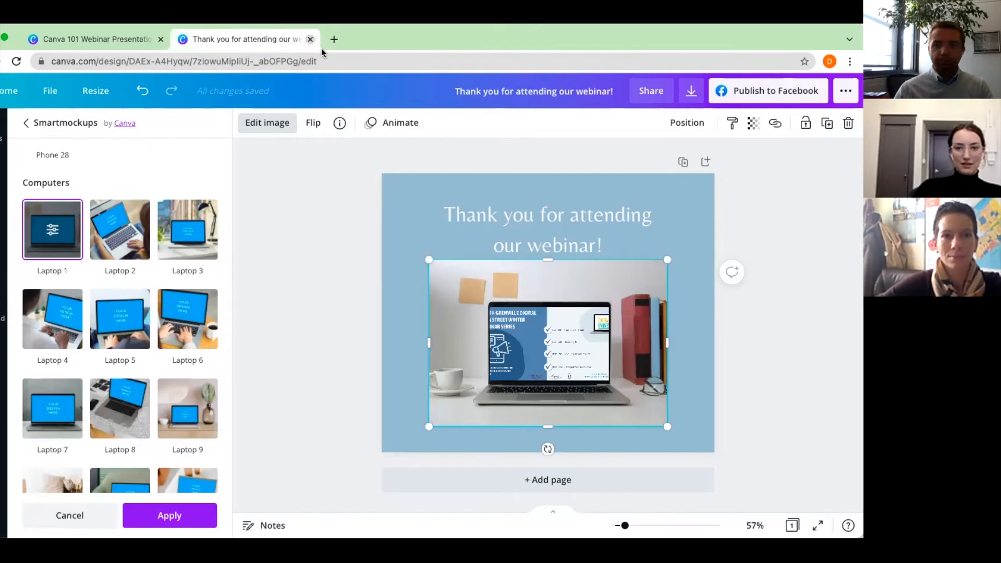
- Leave the mockup options, shrink the laptop mockup to about half the page width and centre it horizontally below the heading
{"action": "left_click", "coordinate": [353, 311]}
{"action": "left_click_drag", "start_coordinate": [668, 259], "coordinate": [582, 308]}
{"action": "left_click_drag", "start_coordinate": [503, 381], "coordinate": [540, 341]}
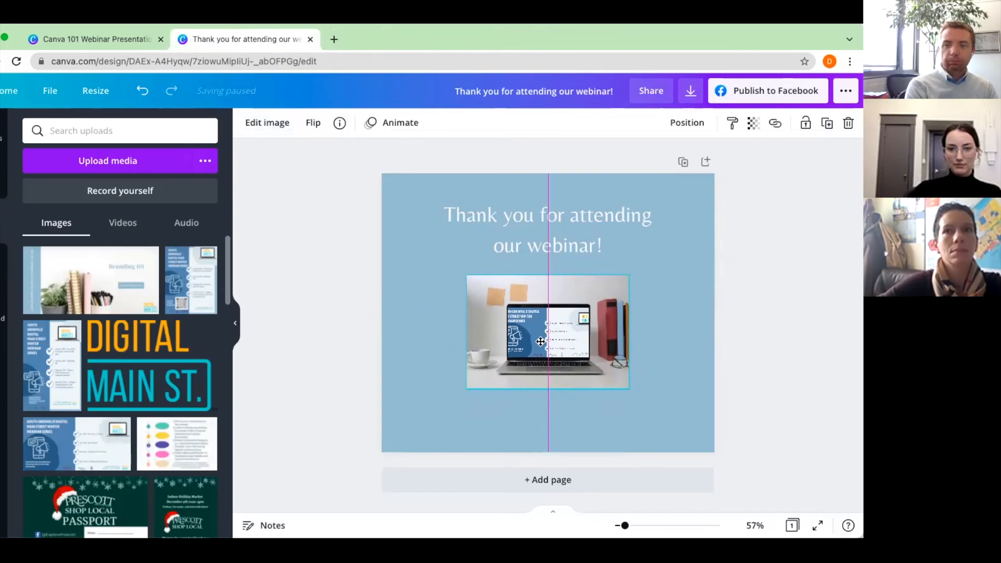
{"action": "left_click", "coordinate": [319, 335]}
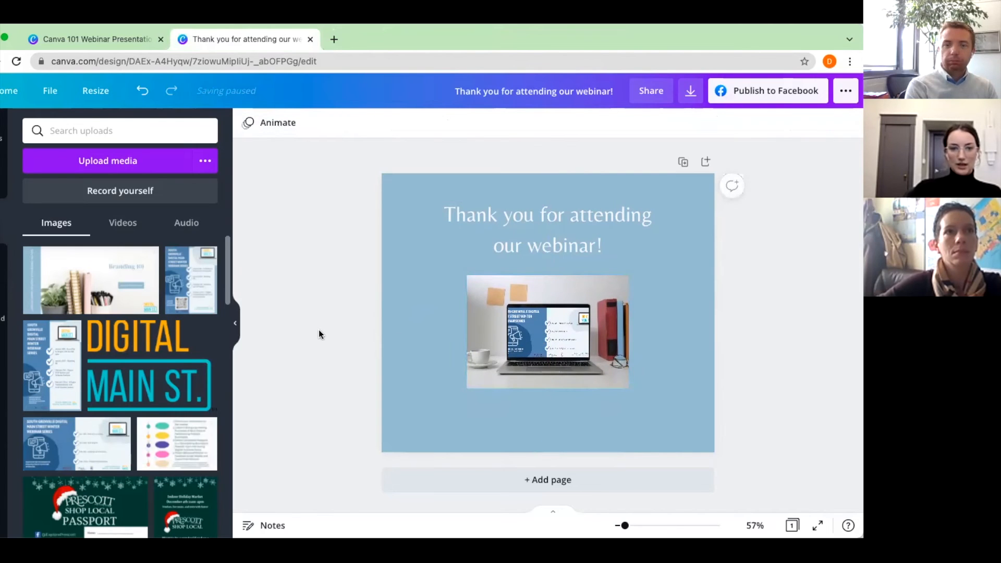
- Insert the uploaded Digital Main St. logo, shrink it and place it in the lower-right corner of the page
{"action": "left_click", "coordinate": [133, 376]}
{"action": "left_click_drag", "start_coordinate": [423, 225], "coordinate": [646, 348]}
{"action": "left_click_drag", "start_coordinate": [658, 394], "coordinate": [681, 427]}
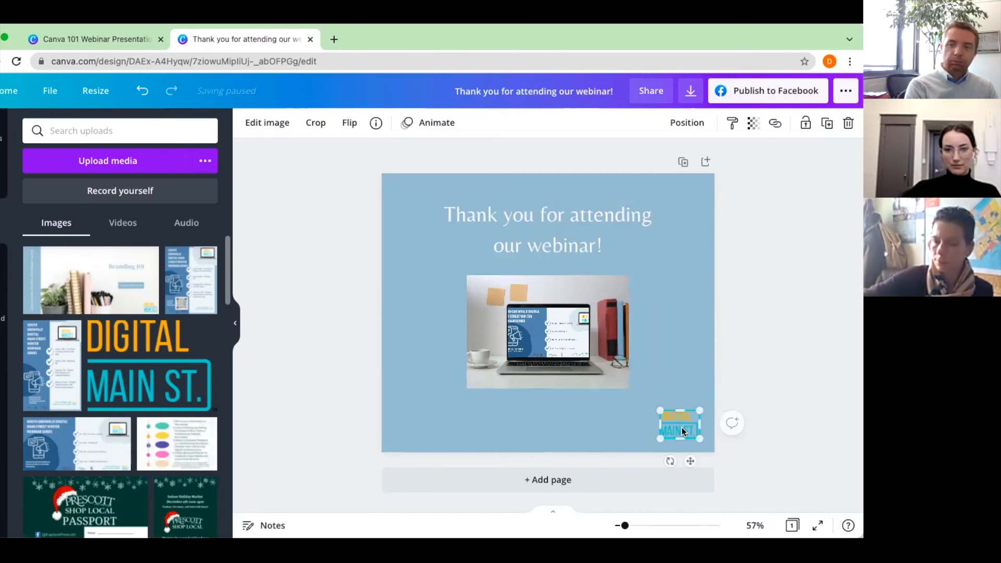
{"action": "left_click", "coordinate": [679, 364]}
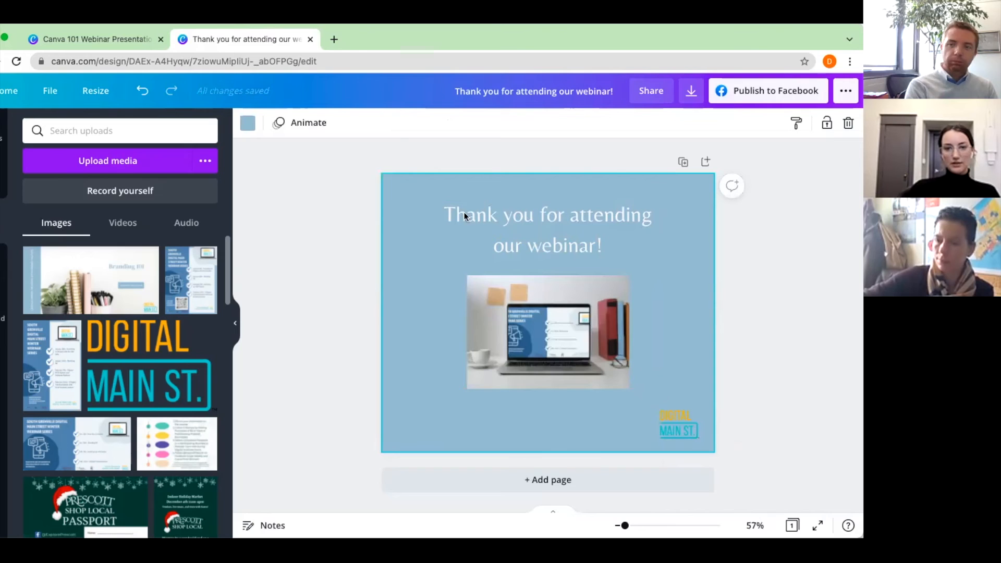